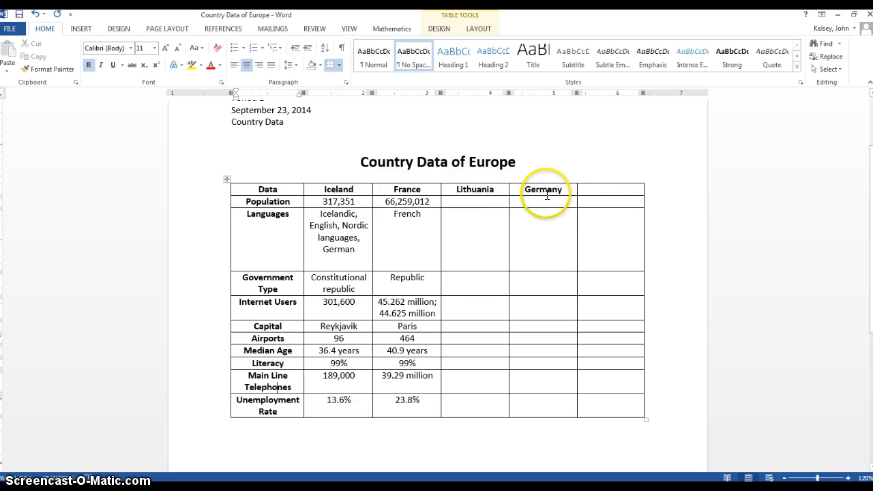
# Delete the Germany column and the empty column beside it from the country data table
pyautogui.moveTo(541, 195); pyautogui.dragTo(580, 410)
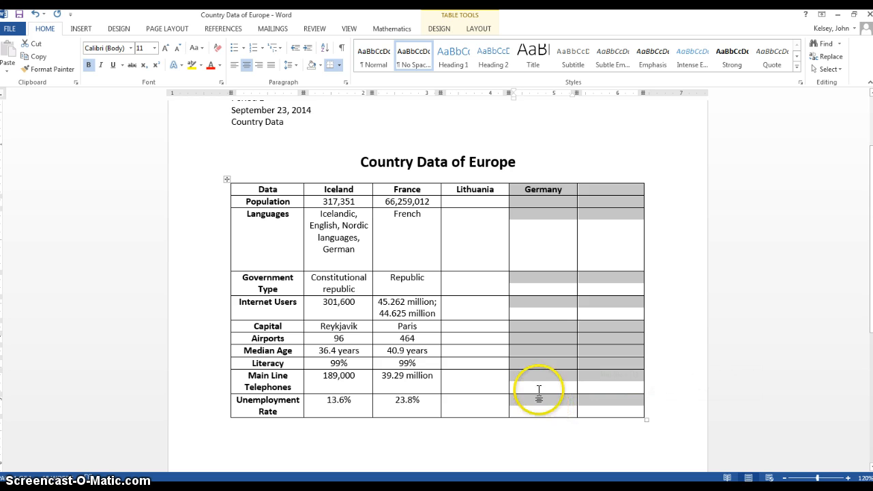
pyautogui.click(480, 29)
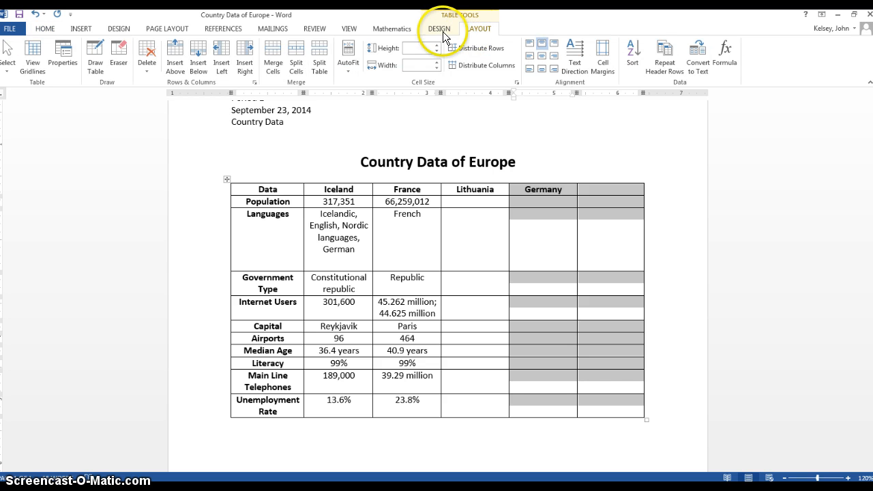
pyautogui.click(440, 29)
pyautogui.click(478, 29)
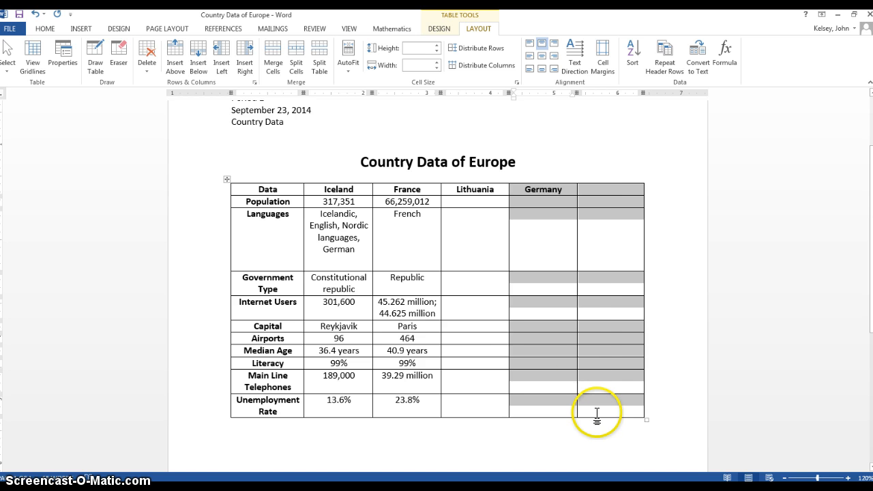
pyautogui.click(147, 67)
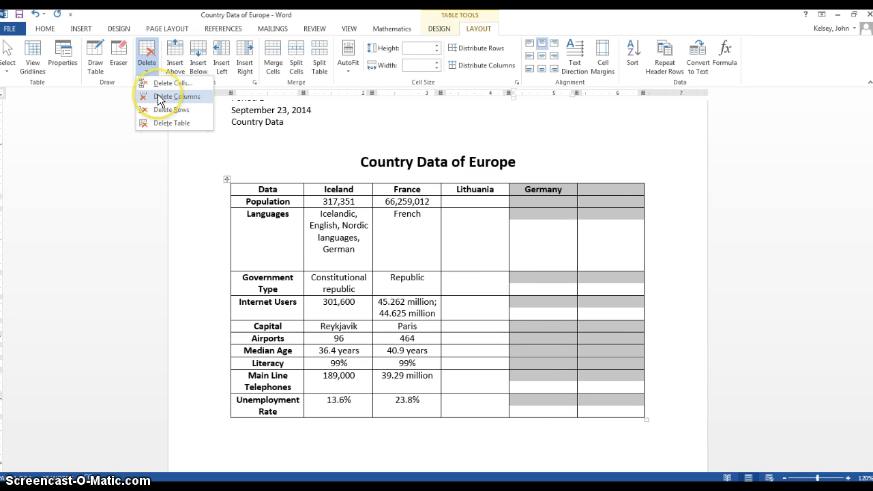
pyautogui.click(157, 96)
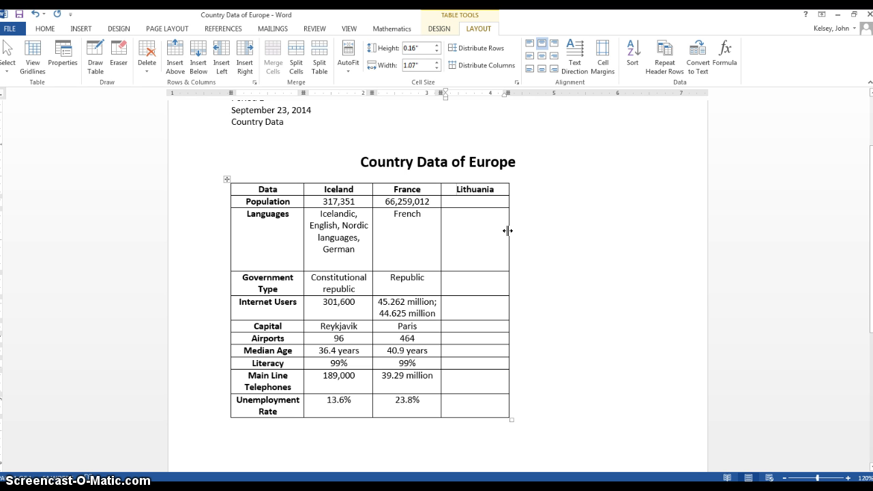
# Widen the Lithuania column to about 3.01" and distribute the width of all four table columns equally
pyautogui.moveTo(507, 230); pyautogui.dragTo(632, 240)
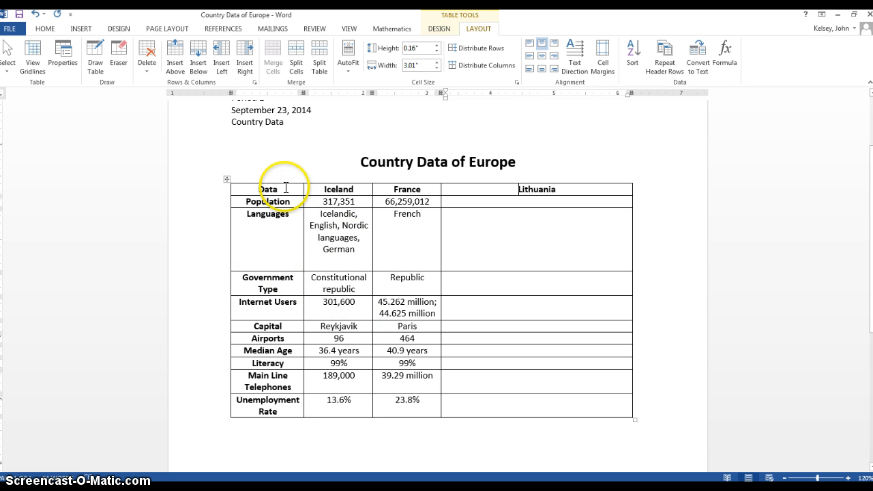
pyautogui.moveTo(285, 188); pyautogui.dragTo(498, 397)
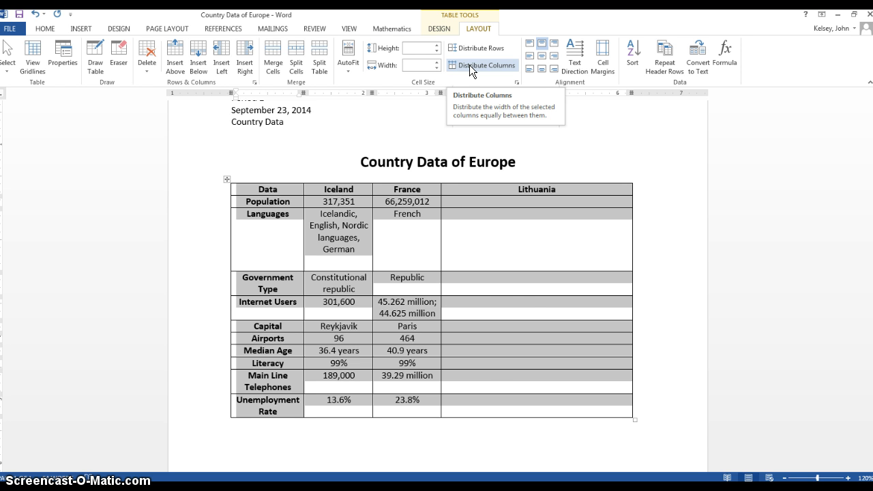
pyautogui.click(469, 65)
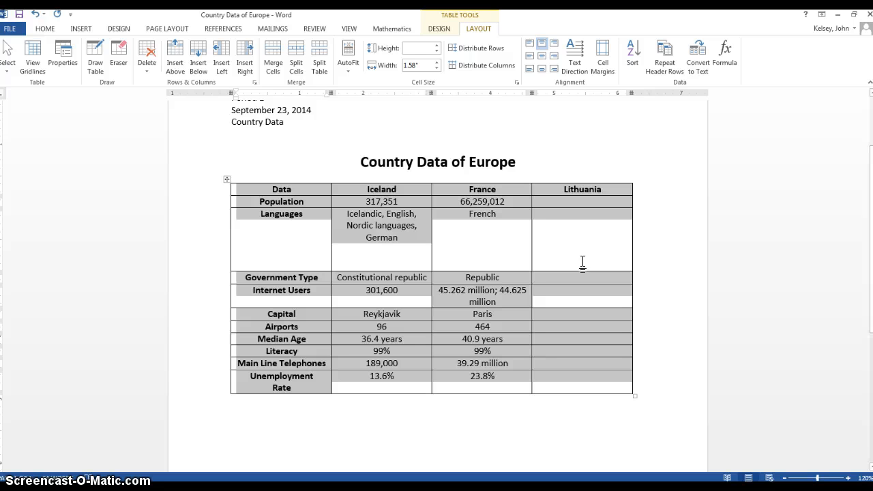
pyautogui.click(571, 224)
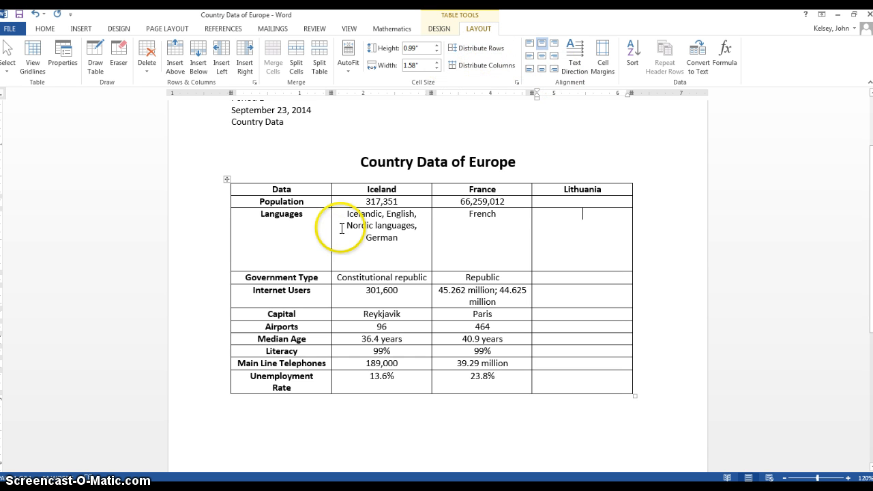
# Shrink the Languages row to about 0.56" high to remove the empty space below its text
pyautogui.moveTo(259, 185); pyautogui.dragTo(587, 243)
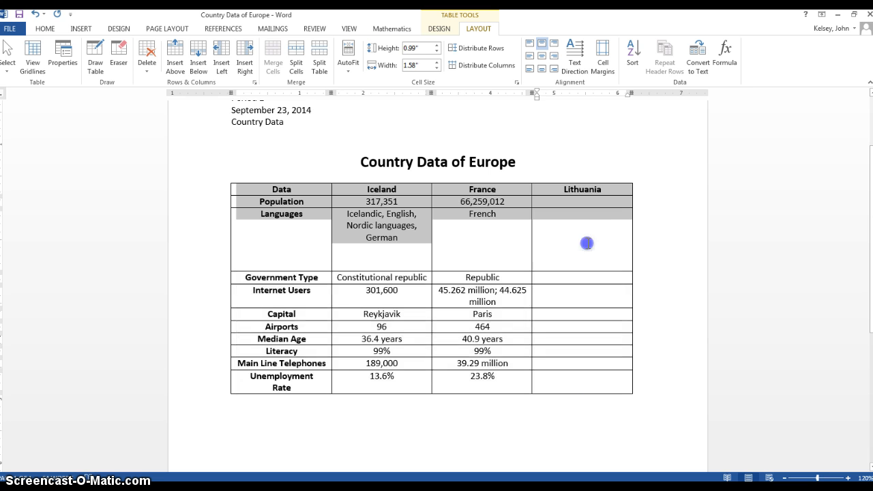
pyautogui.click(390, 253)
pyautogui.click(434, 240)
pyautogui.rightClick(498, 244)
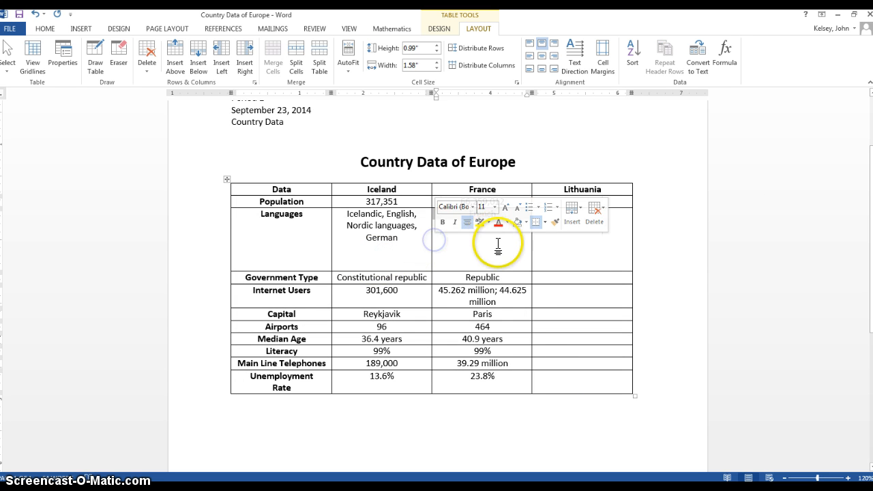
pyautogui.click(580, 243)
pyautogui.click(323, 244)
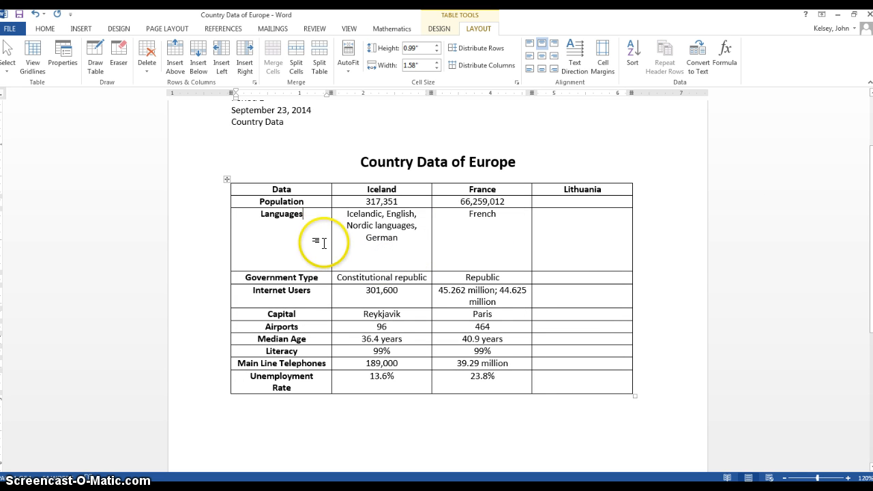
pyautogui.click(391, 253)
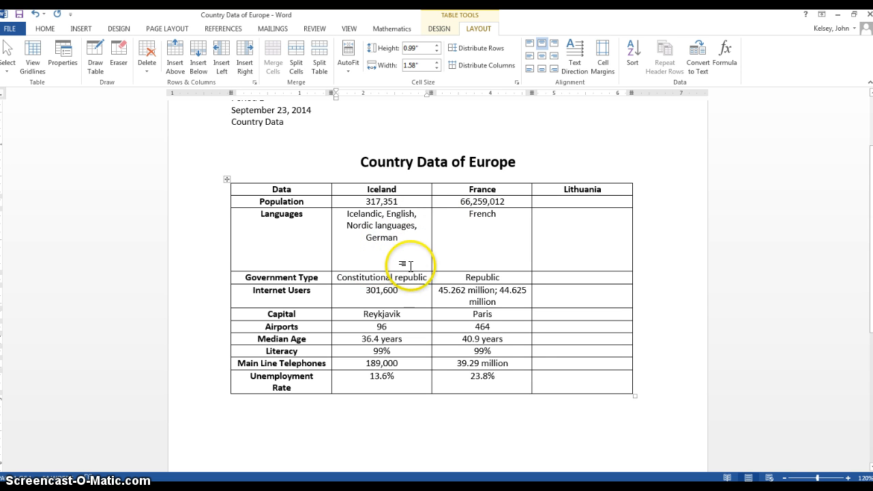
pyautogui.moveTo(414, 272); pyautogui.dragTo(416, 247)
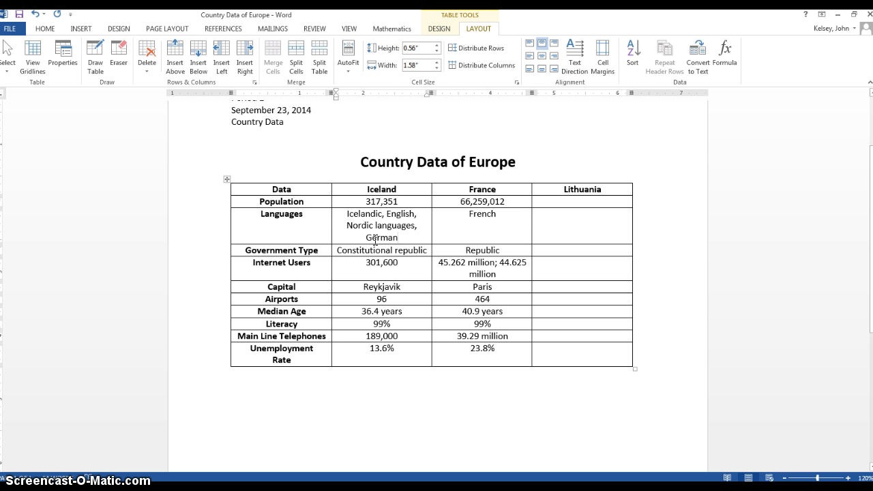
# Set the height of all rows below the header, from Population to Unemployment Rate, to 0.5"
pyautogui.moveTo(294, 202); pyautogui.dragTo(553, 353)
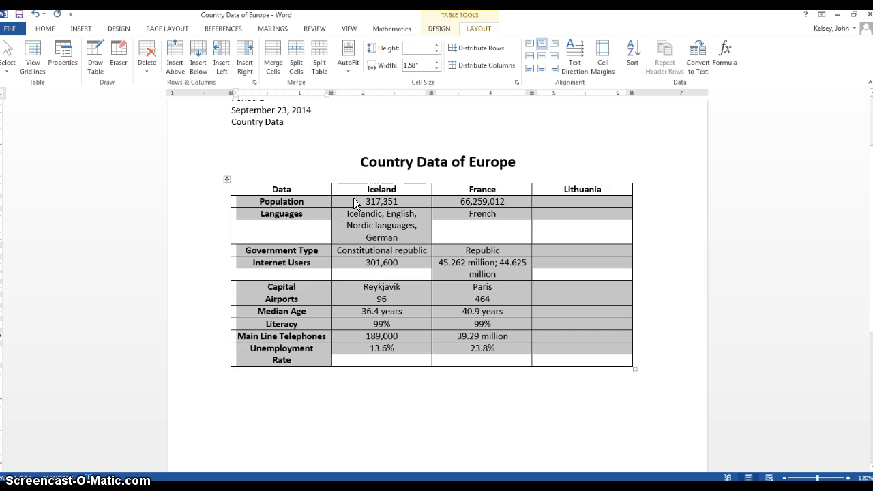
pyautogui.click(437, 50)
pyautogui.click(437, 44)
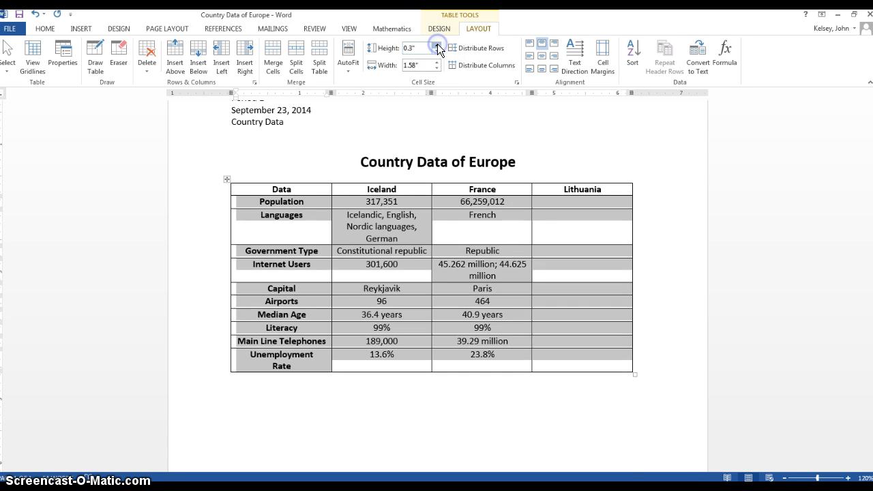
pyautogui.click(438, 44)
pyautogui.click(437, 44)
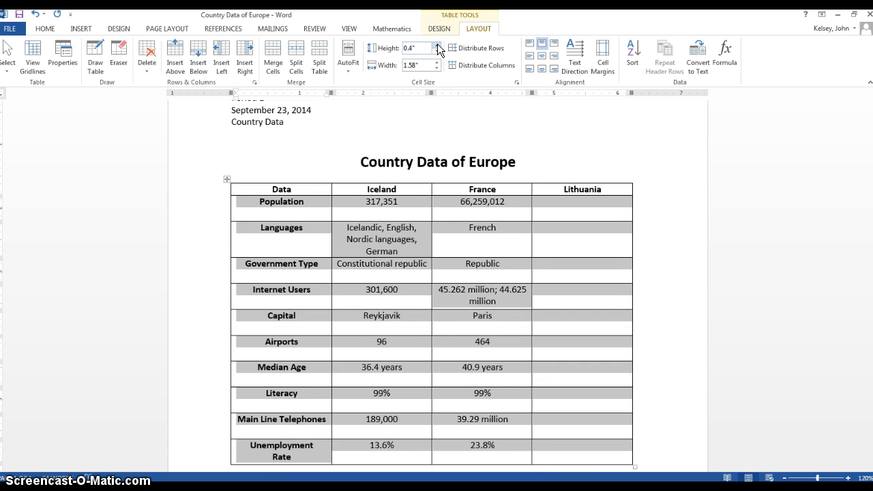
pyautogui.click(437, 43)
pyautogui.scroll(-5, 594, 273)
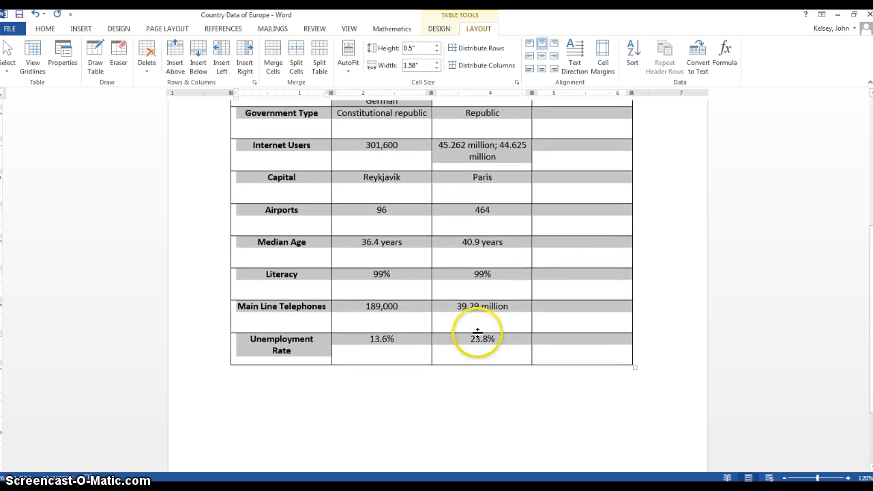
pyautogui.scroll(3, 350, 293)
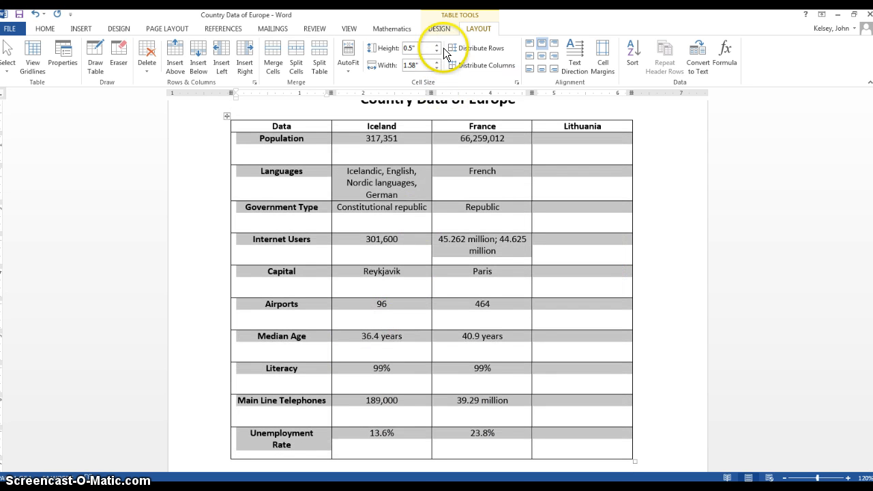
pyautogui.click(437, 45)
pyautogui.click(436, 50)
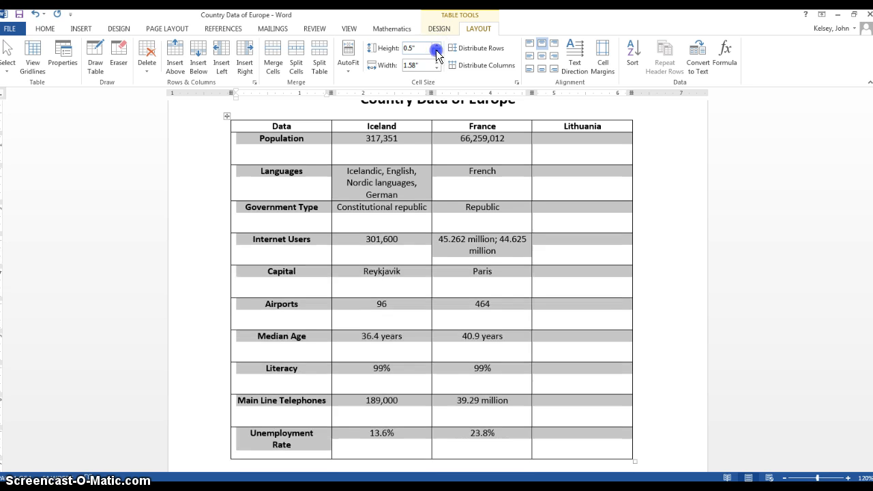
# Center the text both vertically and horizontally in all cells from the Population row to the Unemployment Rate row
pyautogui.click(300, 175)
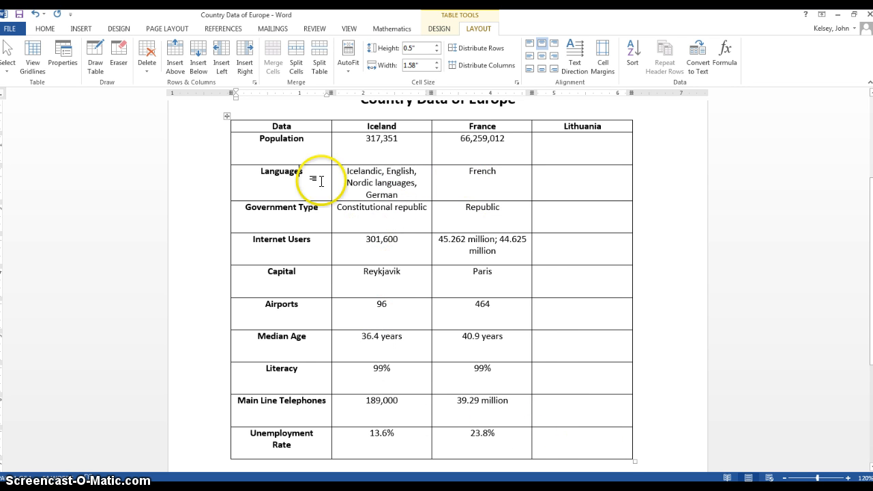
pyautogui.scroll(1, 324, 194)
pyautogui.moveTo(322, 180)
pyautogui.mouseDown()
pyautogui.moveTo(370, 176)
pyautogui.moveTo(516, 330)
pyautogui.moveTo(579, 464)
pyautogui.mouseUp()
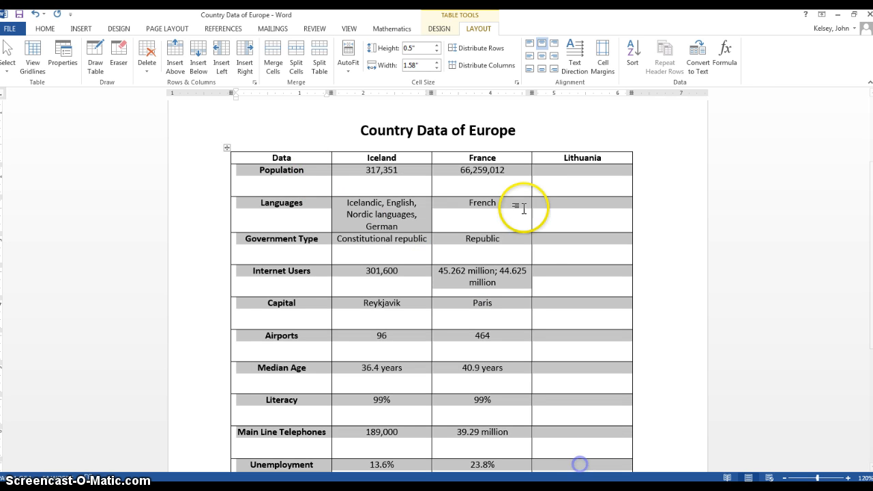
pyautogui.click(543, 57)
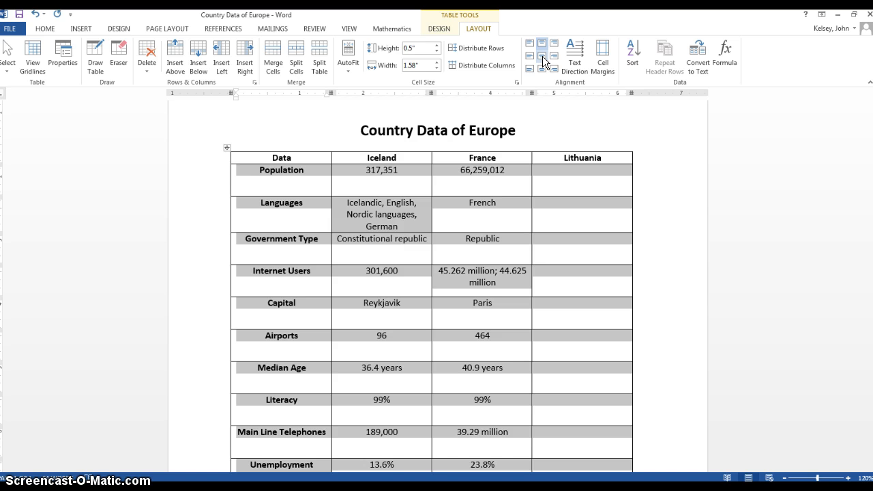
pyautogui.click(542, 57)
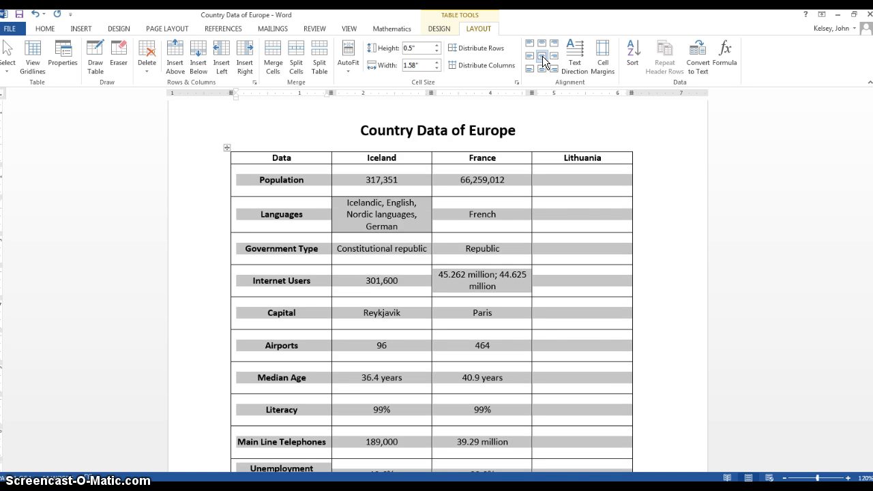
pyautogui.click(496, 218)
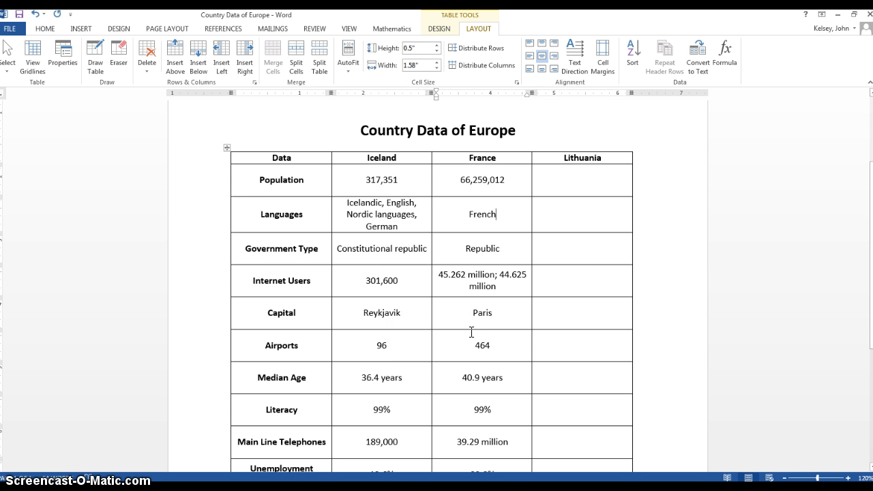
pyautogui.scroll(-5, 354, 280)
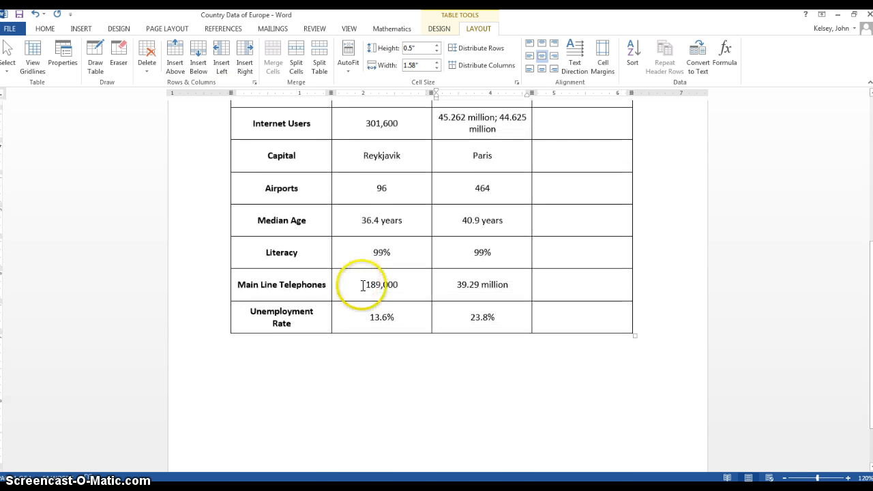
pyautogui.scroll(4, 425, 311)
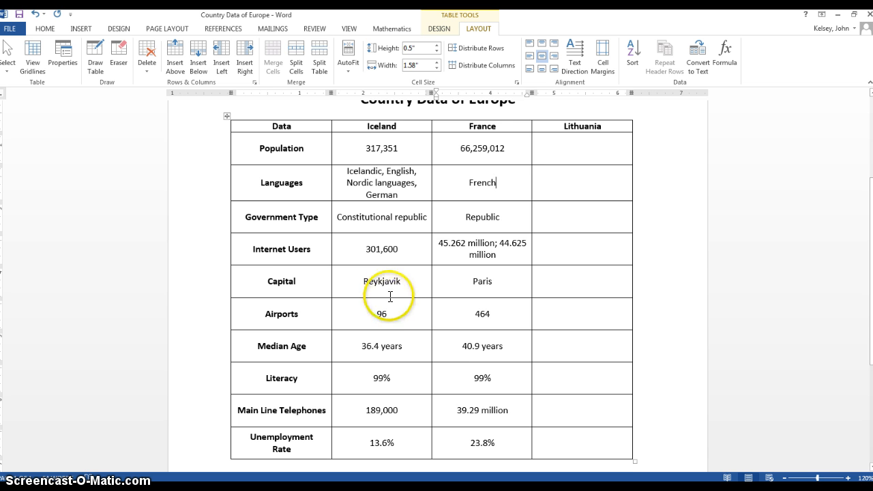
pyautogui.scroll(2, 464, 356)
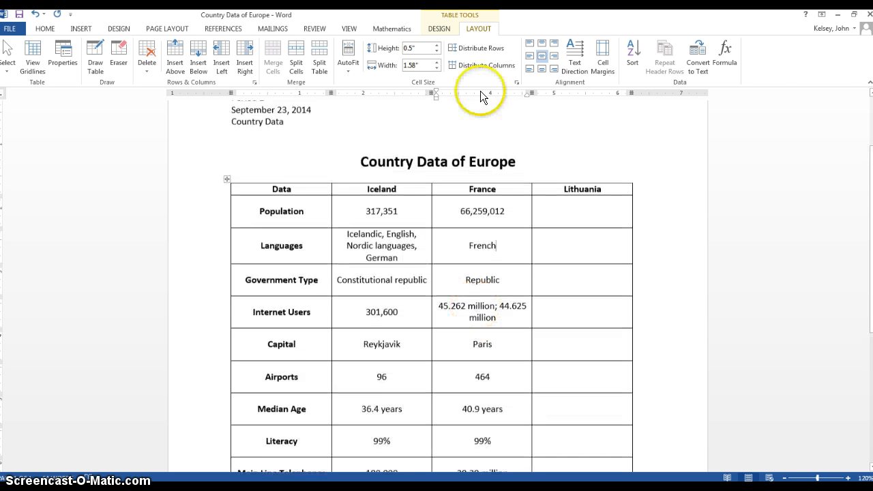
# Apply the blue banded grid table style with a solid blue header row and first column to the table
pyautogui.click(441, 28)
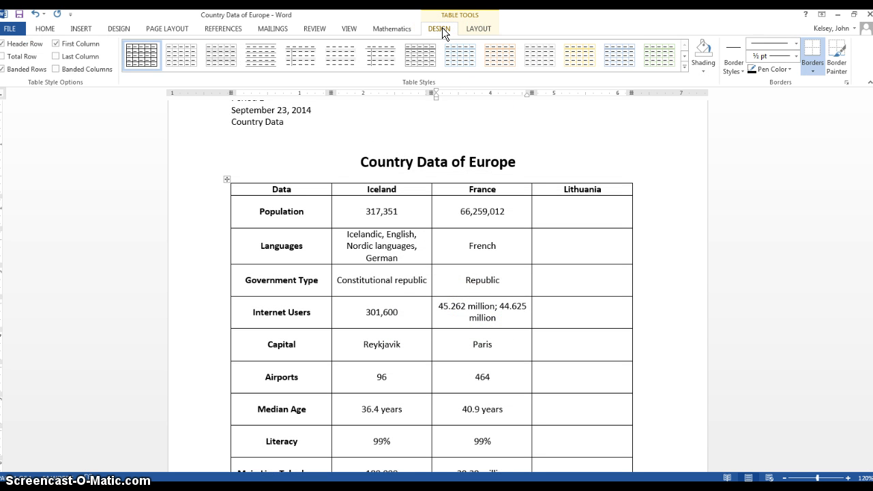
pyautogui.click(684, 66)
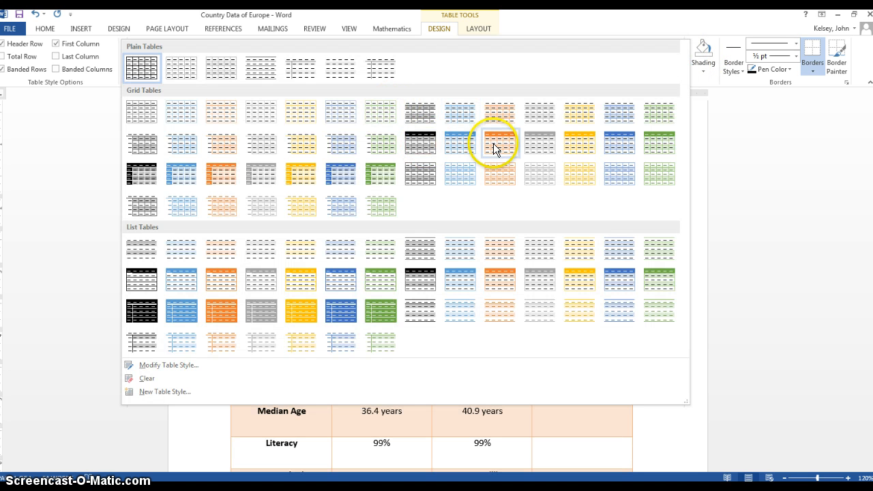
pyautogui.click(724, 436)
pyautogui.scroll(-2, 703, 357)
pyautogui.moveTo(579, 123); pyautogui.dragTo(239, 130)
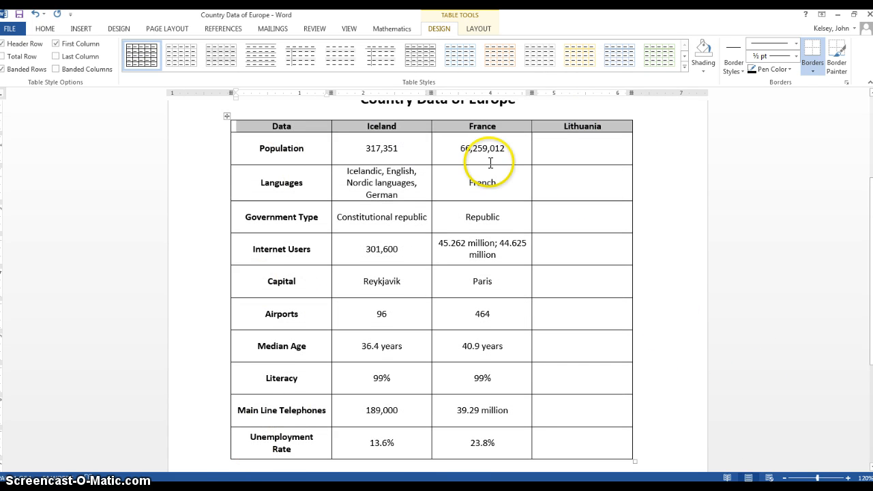
pyautogui.click(685, 65)
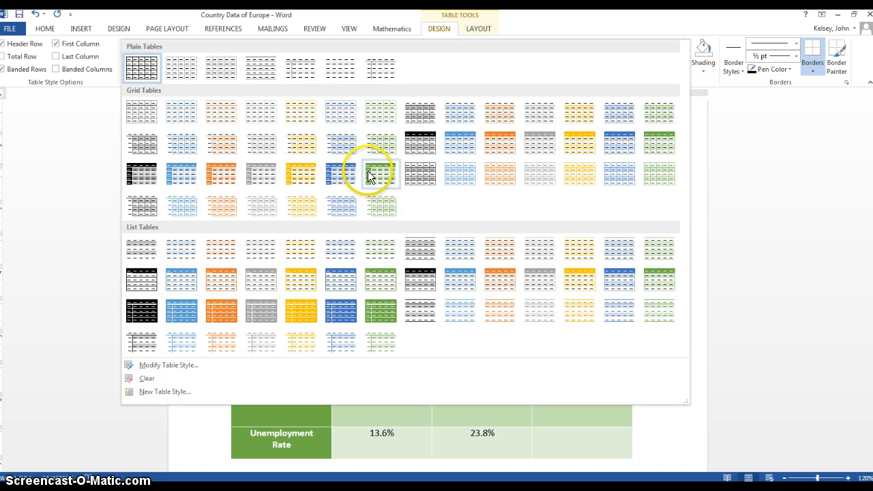
pyautogui.click(332, 174)
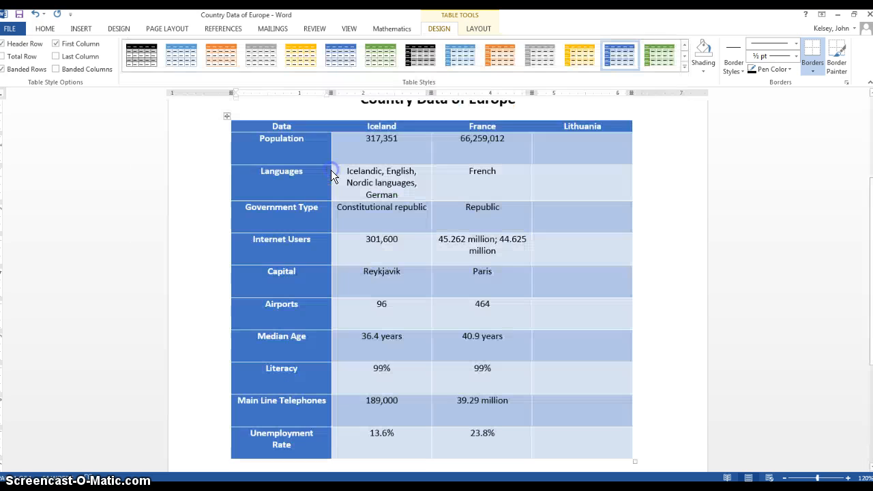
pyautogui.click(732, 358)
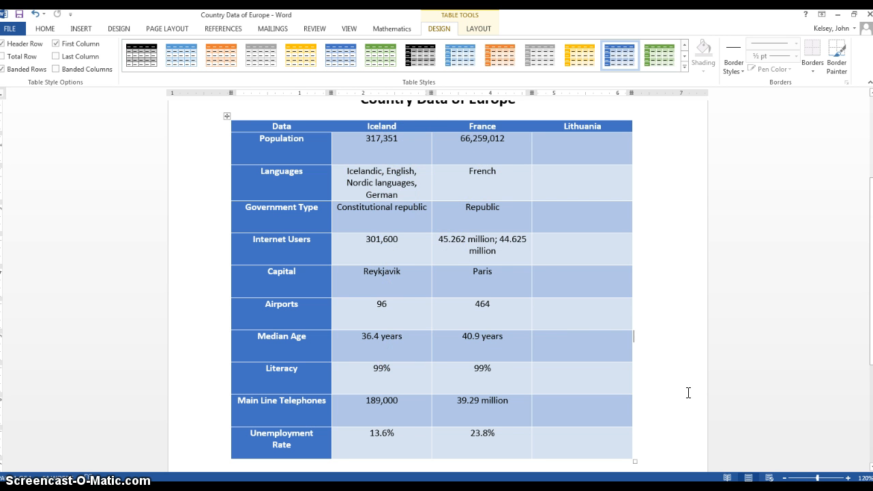
pyautogui.scroll(-1, 688, 392)
pyautogui.scroll(2, 632, 184)
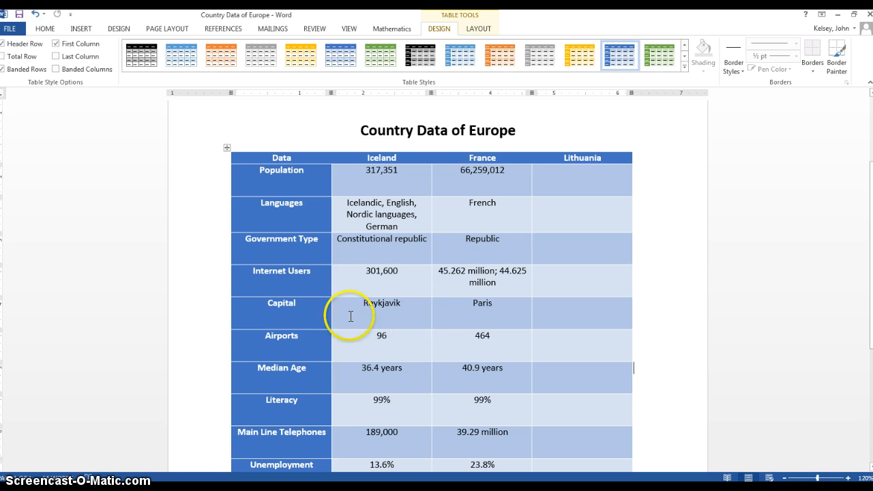
# Center the text both vertically and horizontally in all table cells from the Population row to the Unemployment Rate row
pyautogui.click(470, 28)
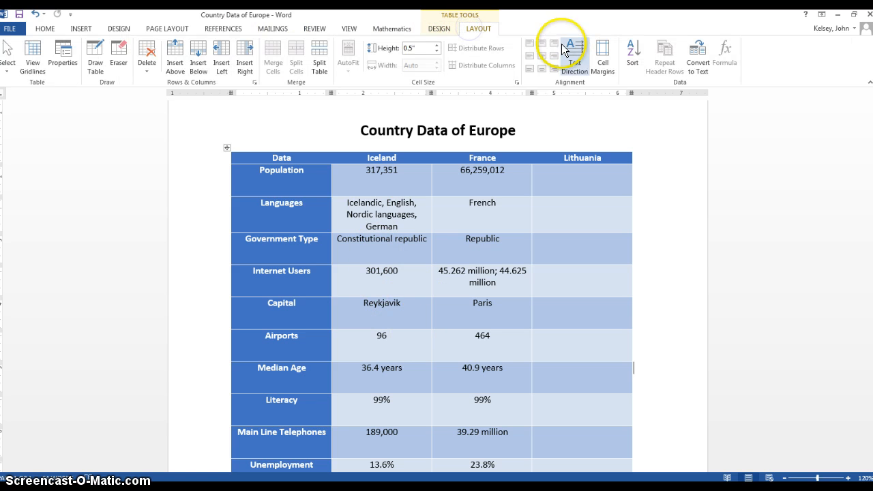
pyautogui.click(543, 57)
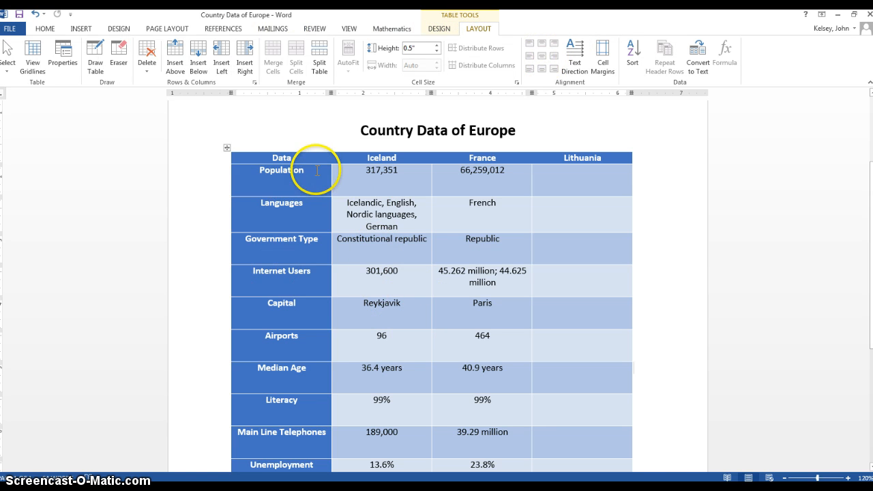
pyautogui.moveTo(266, 167); pyautogui.dragTo(553, 415)
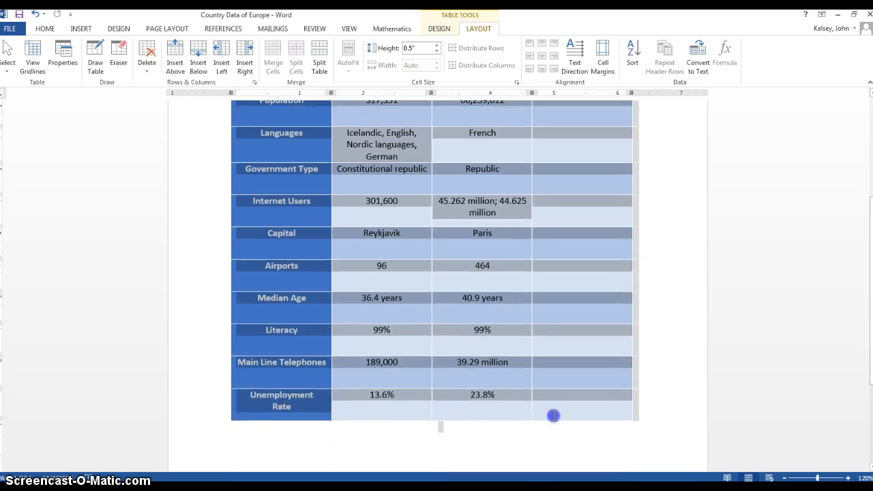
pyautogui.click(543, 58)
pyautogui.click(628, 333)
pyautogui.scroll(3, 628, 334)
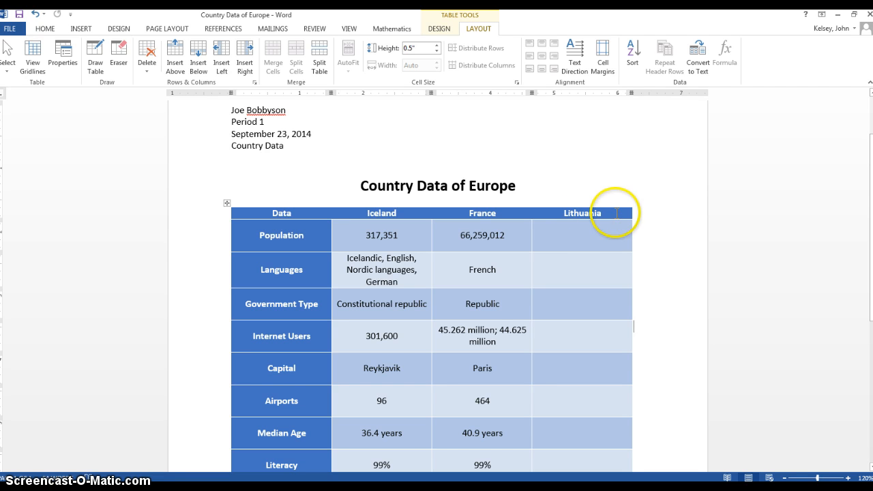
# Enlarge the text of the header row, from Data to Lithuania, to 18 pt
pyautogui.moveTo(610, 214); pyautogui.dragTo(301, 213)
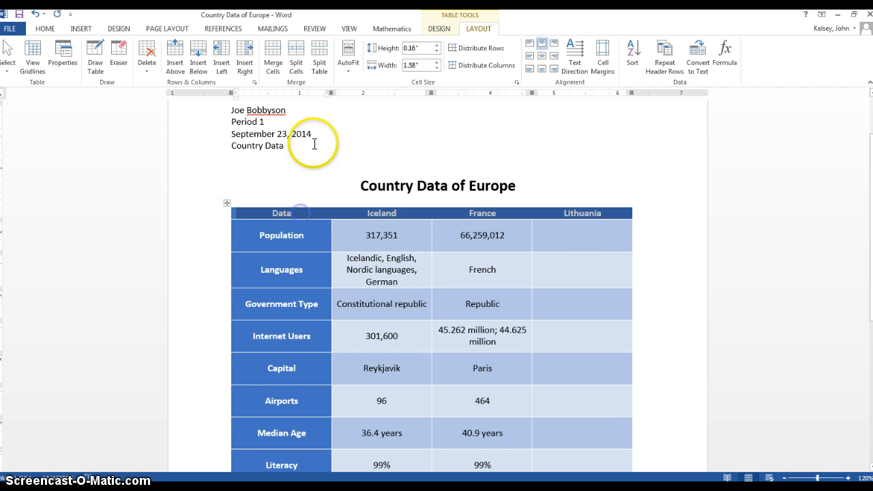
pyautogui.click(44, 29)
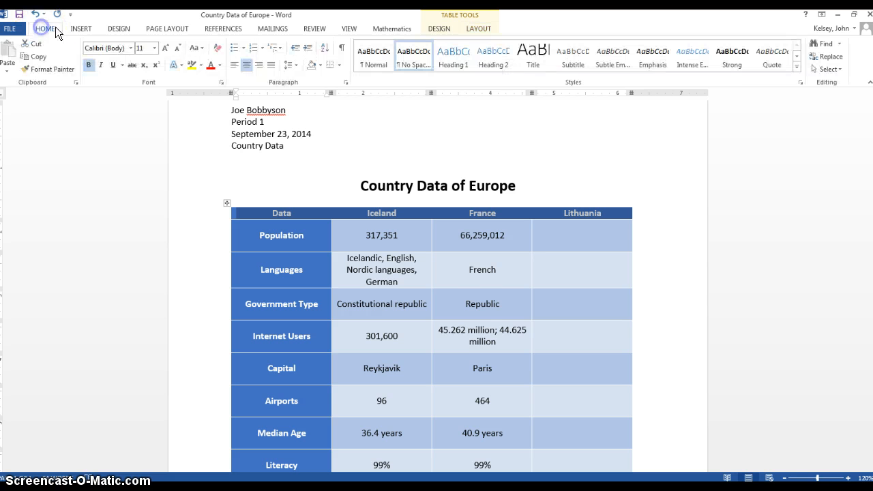
pyautogui.click(162, 46)
pyautogui.click(161, 47)
pyautogui.click(161, 46)
pyautogui.click(161, 45)
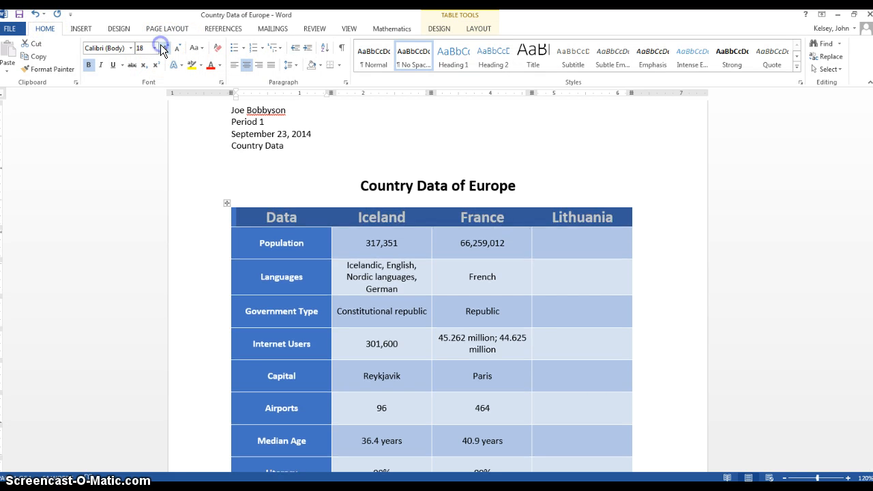
pyautogui.click(681, 264)
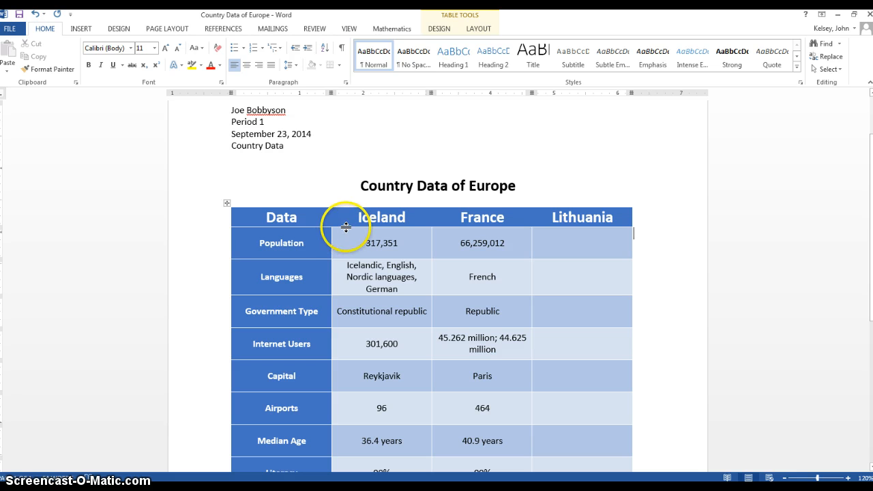
# Increase the header row's height to about 0.45" and center its text both vertically and horizontally
pyautogui.moveTo(345, 227); pyautogui.dragTo(545, 218)
pyautogui.click(705, 287)
pyautogui.click(236, 59)
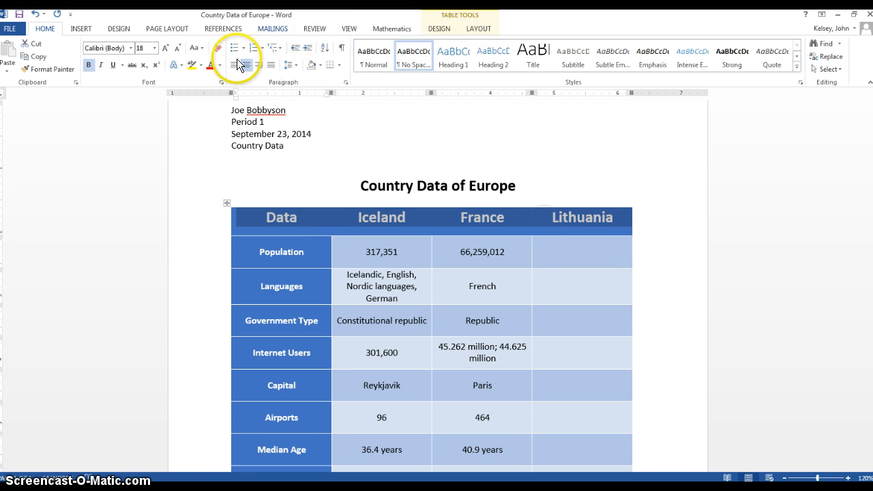
pyautogui.click(477, 28)
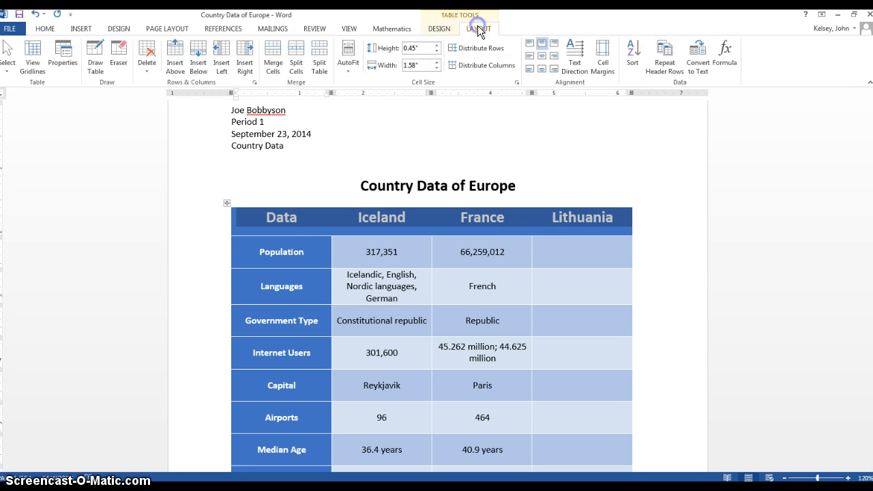
pyautogui.click(543, 60)
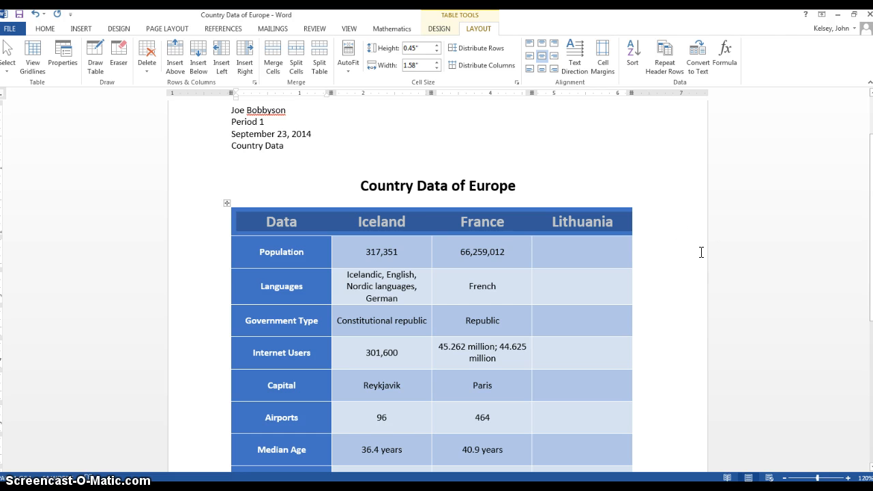
pyautogui.click(614, 272)
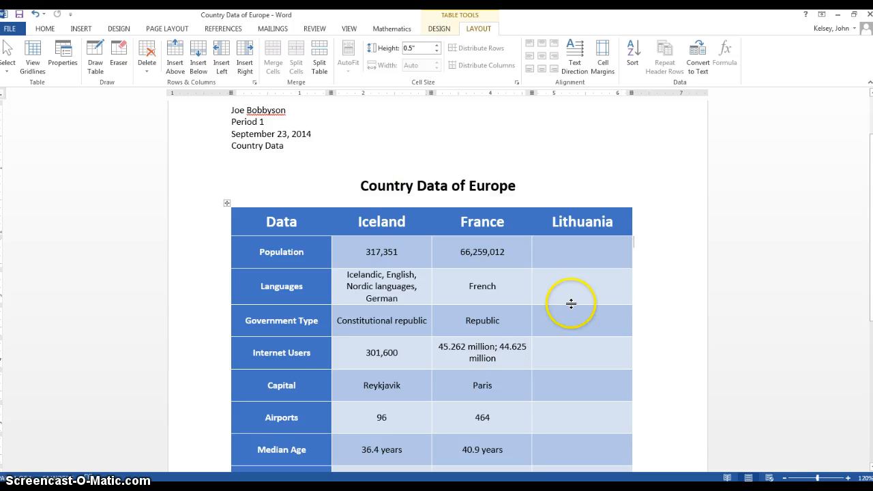
pyautogui.scroll(-3, 687, 332)
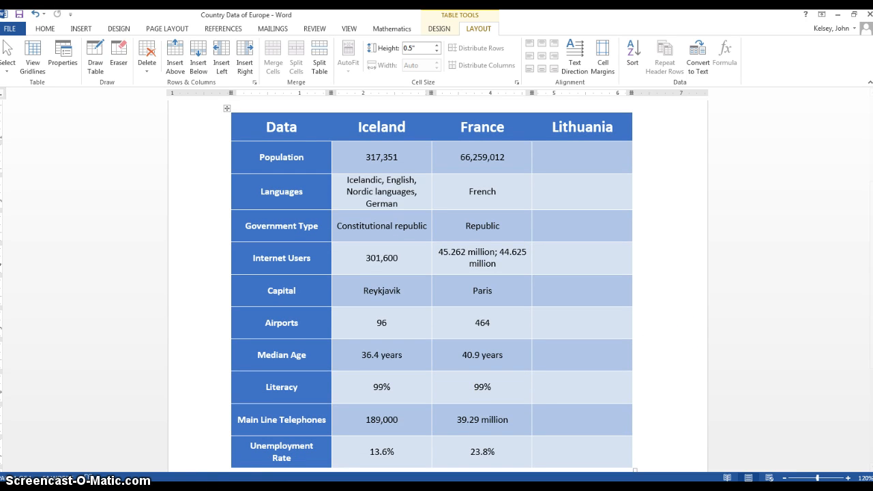